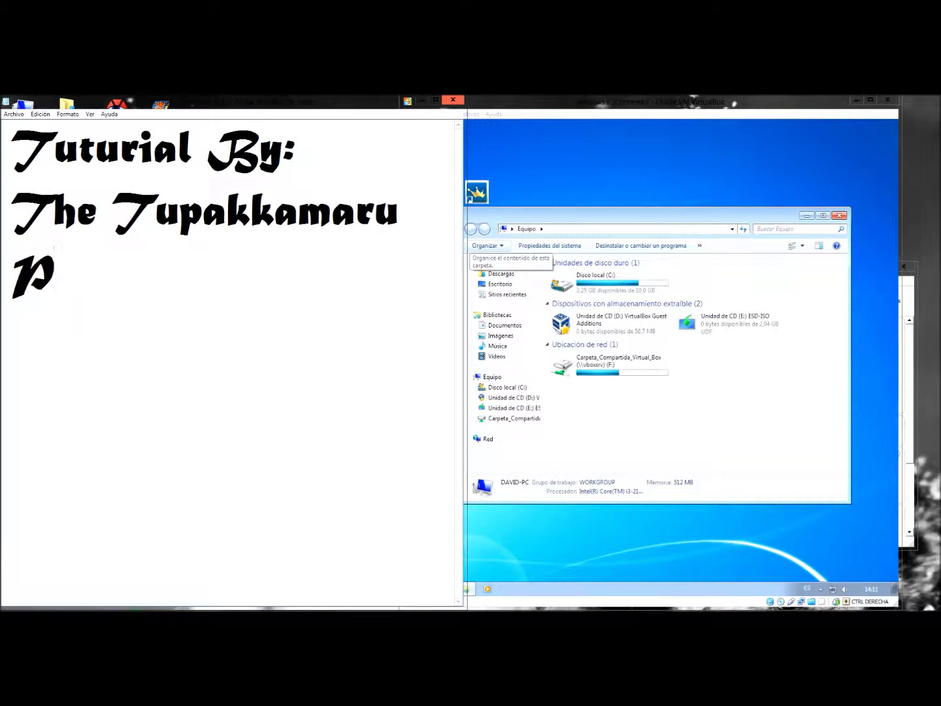
- Complete the note's third line so that it reads "Para que salga el segundo disco duro?"
text(ara q)
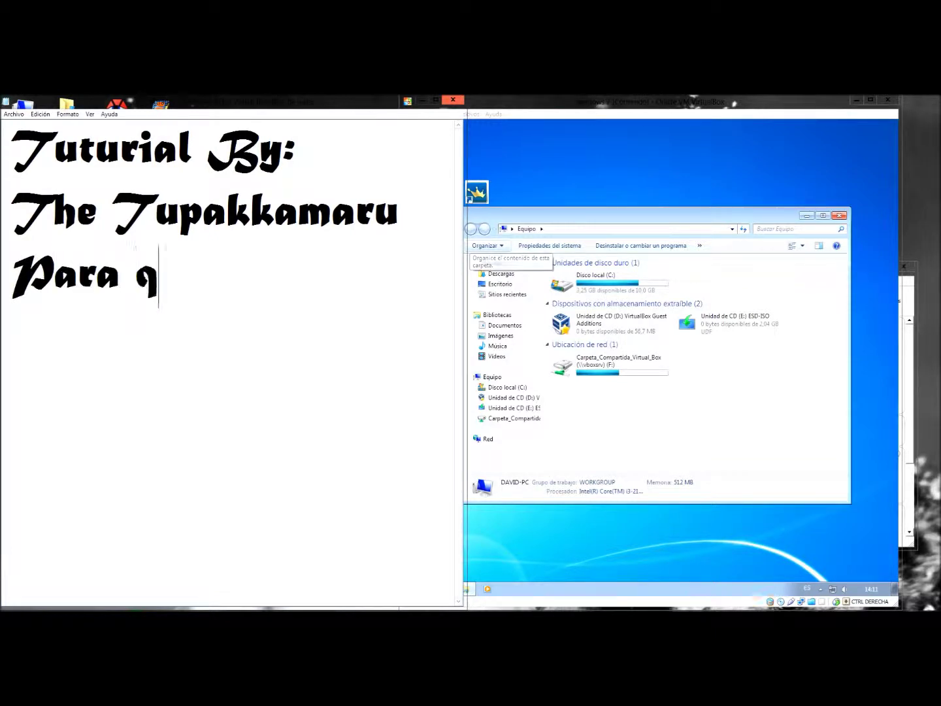
text(ue sal)
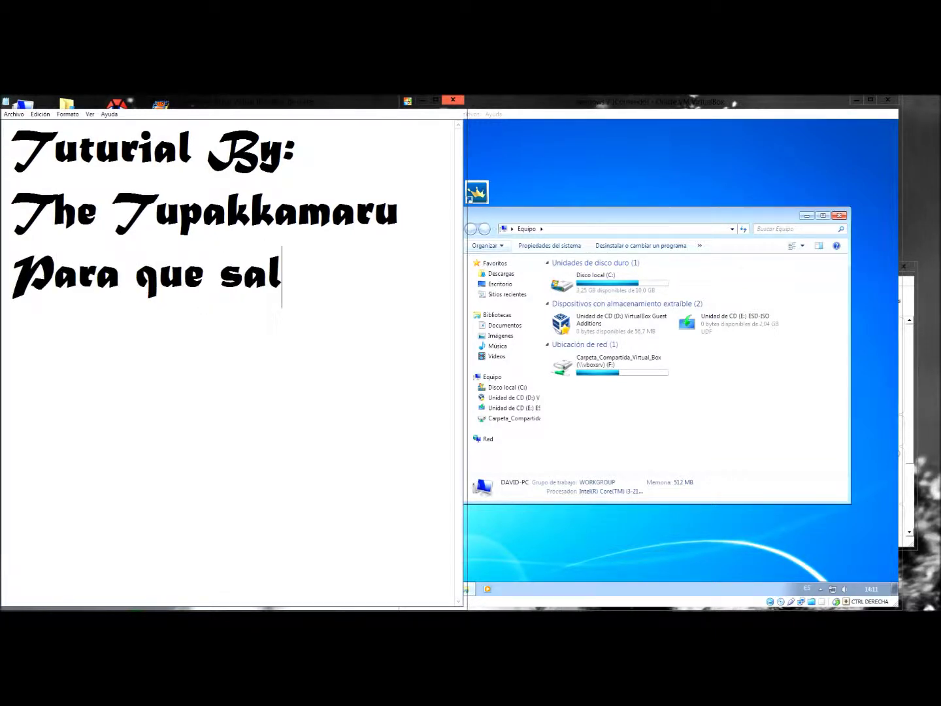
text(ga el segund)
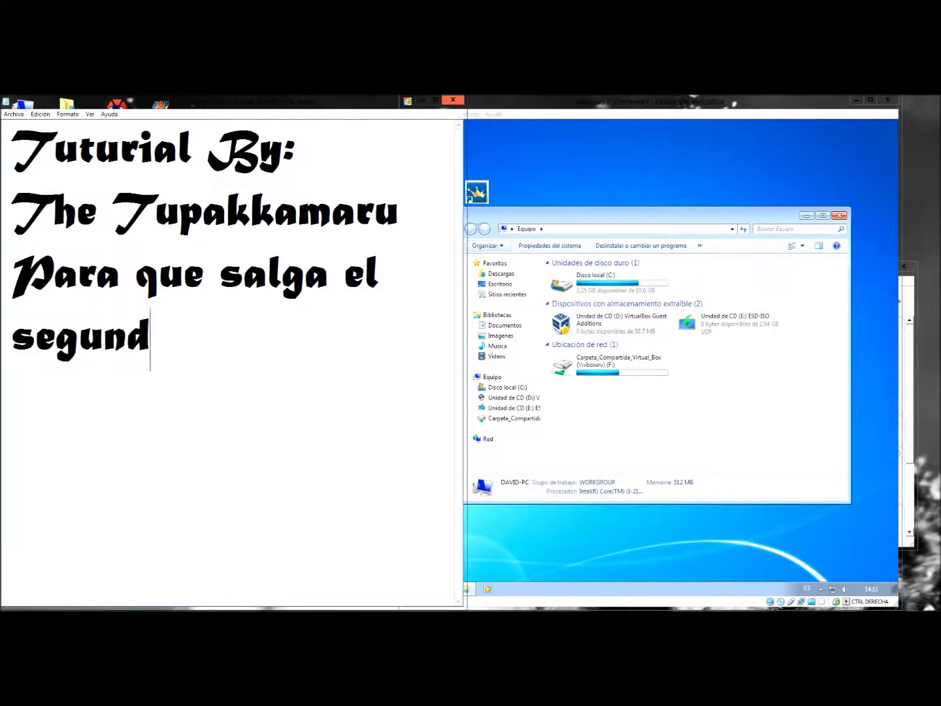
text(o disco)
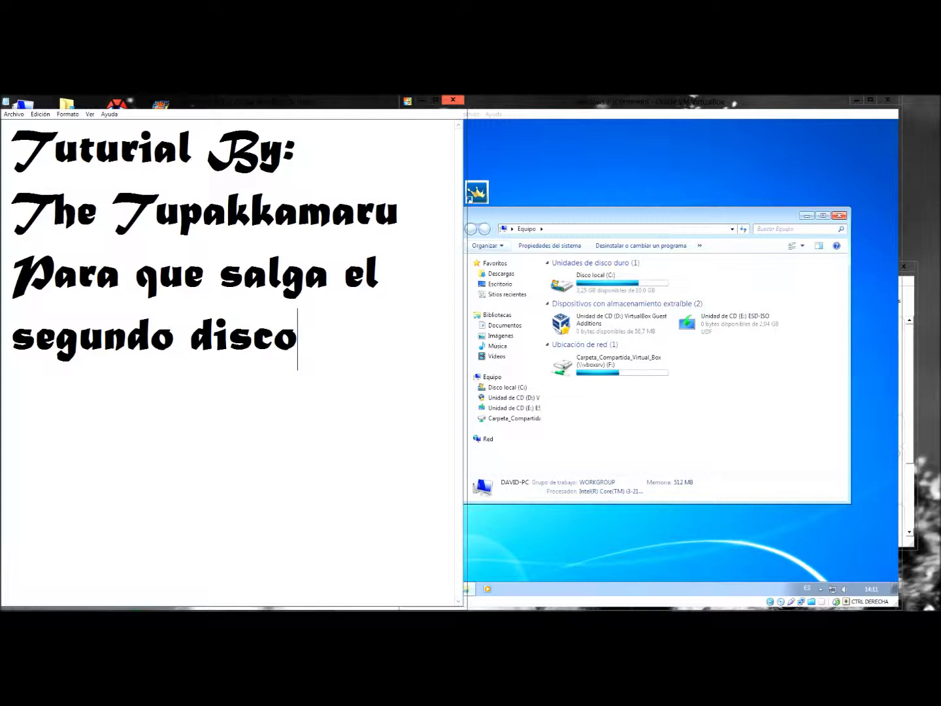
text( duro)
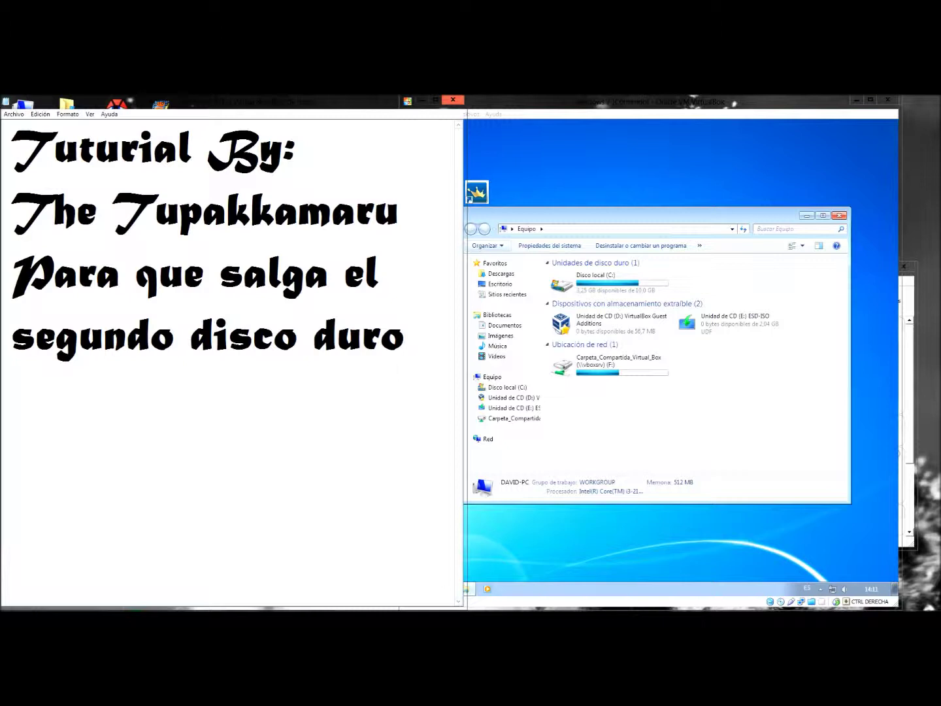
text(?)
- Switch to the Windows 7 virtual machine and initialize Disco 1 with the MBR partition style in its disk management
key(alt+Tab)
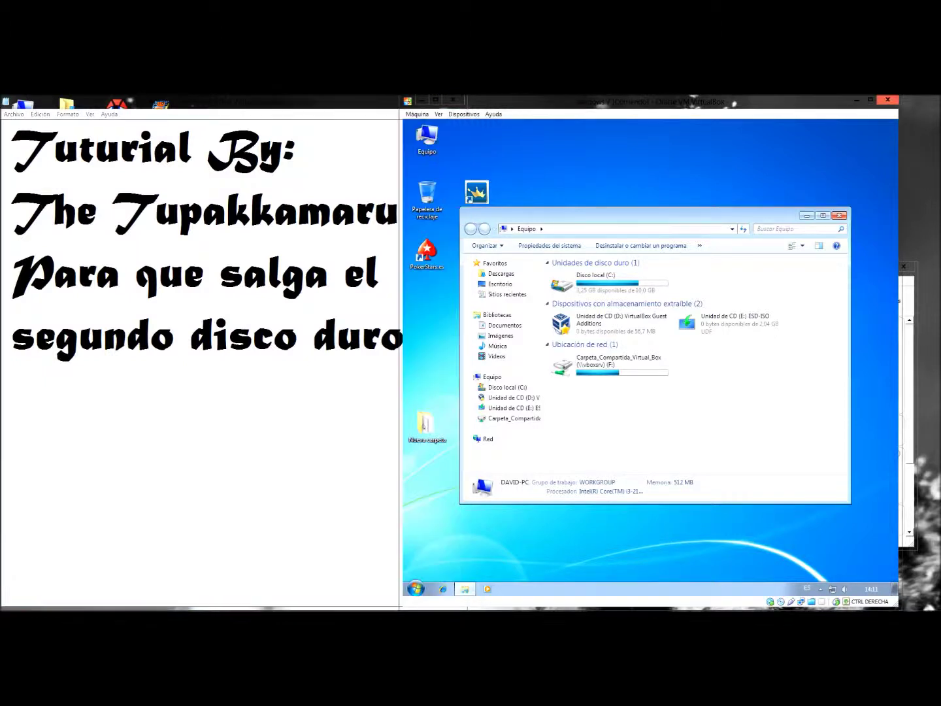
right_click(429, 145)
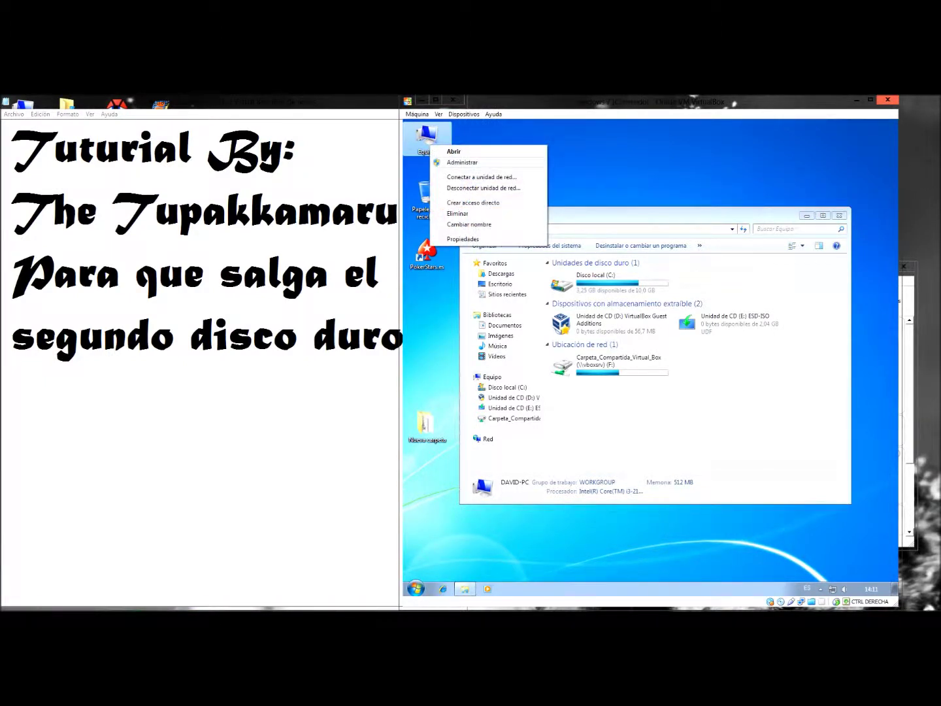
click(462, 163)
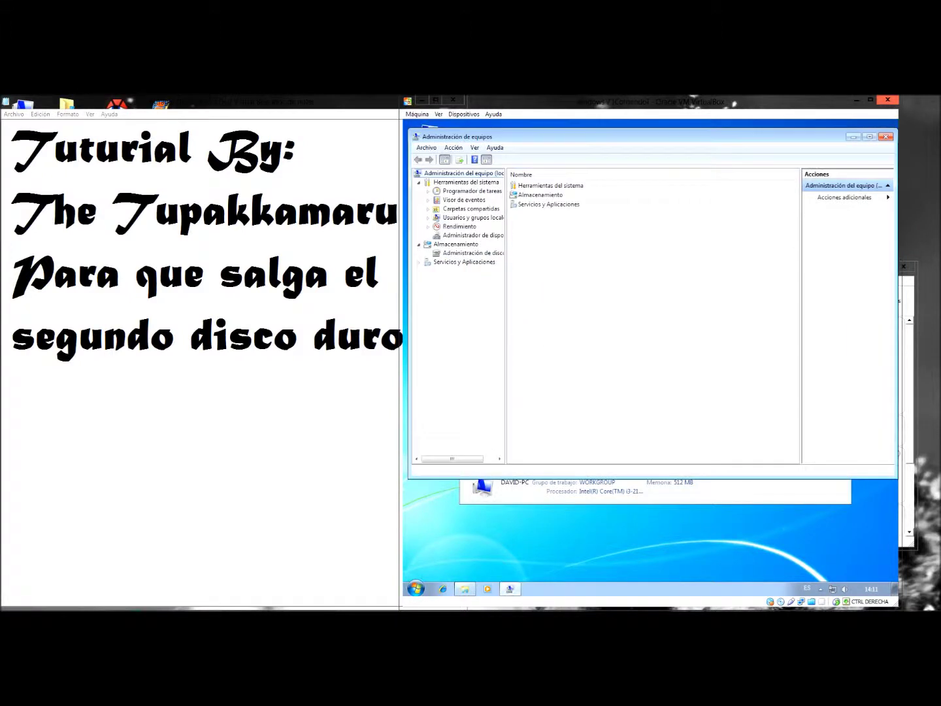
click(467, 253)
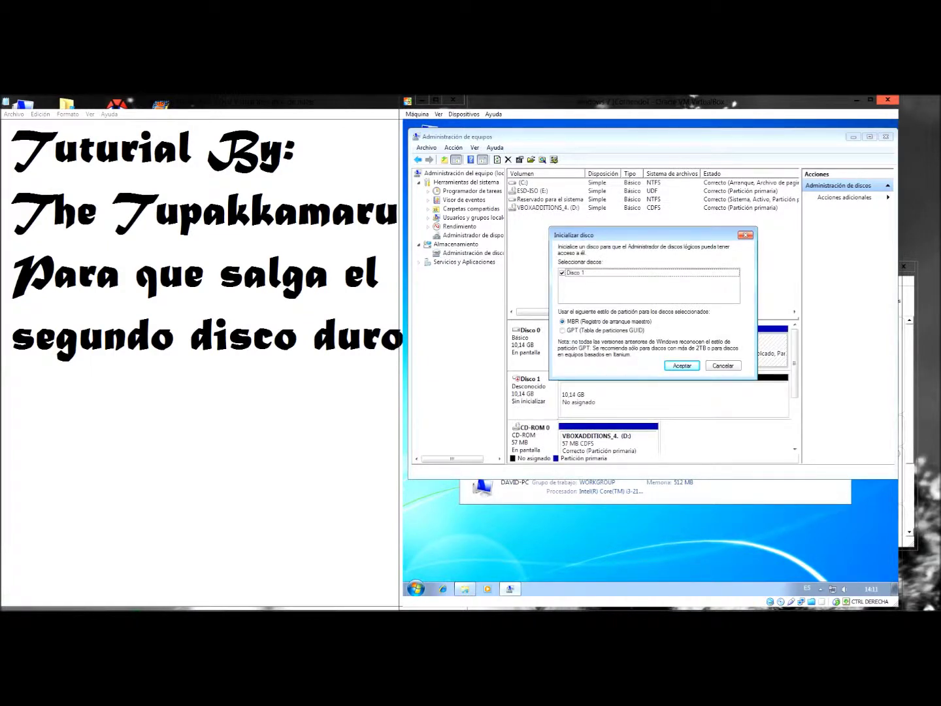
key(Return)
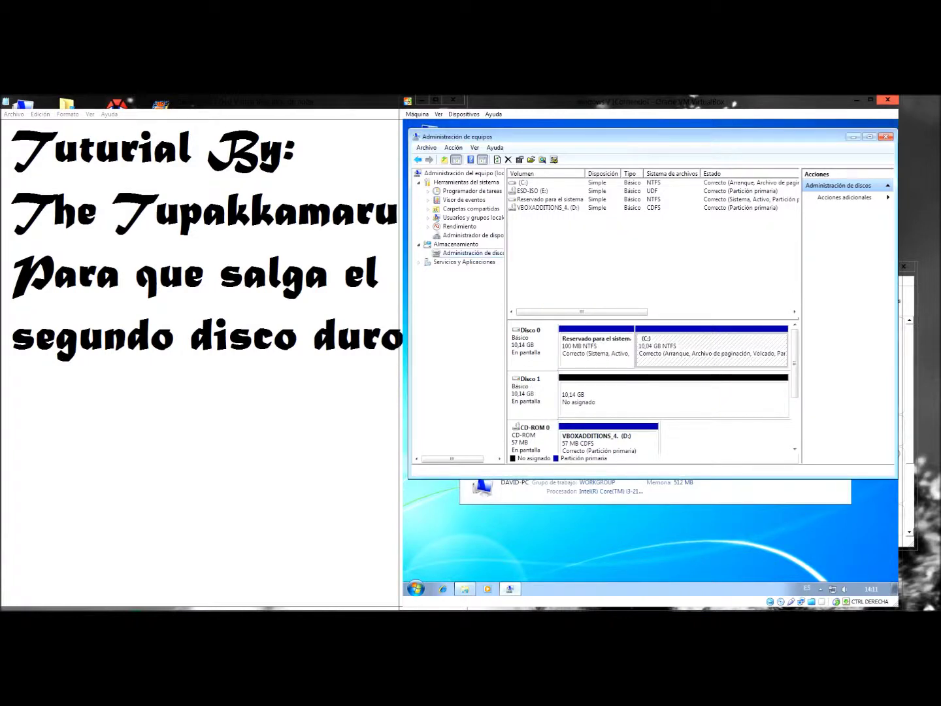
- Inspect the Directivas settings in the properties of Disco 1, leaving them as they are
click(673, 398)
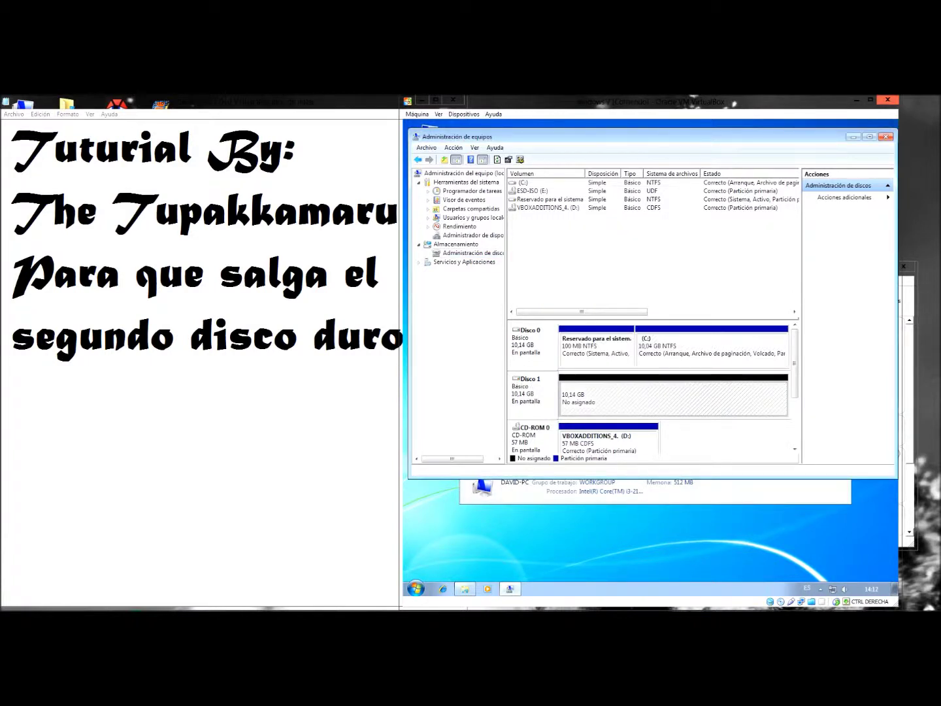
right_click(604, 396)
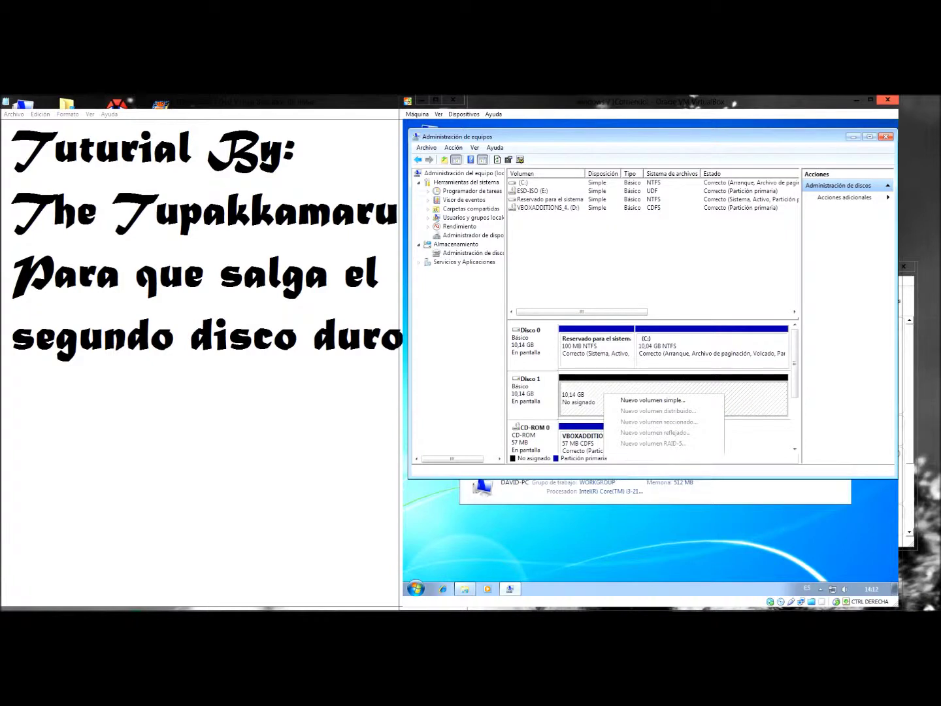
click(637, 458)
click(534, 229)
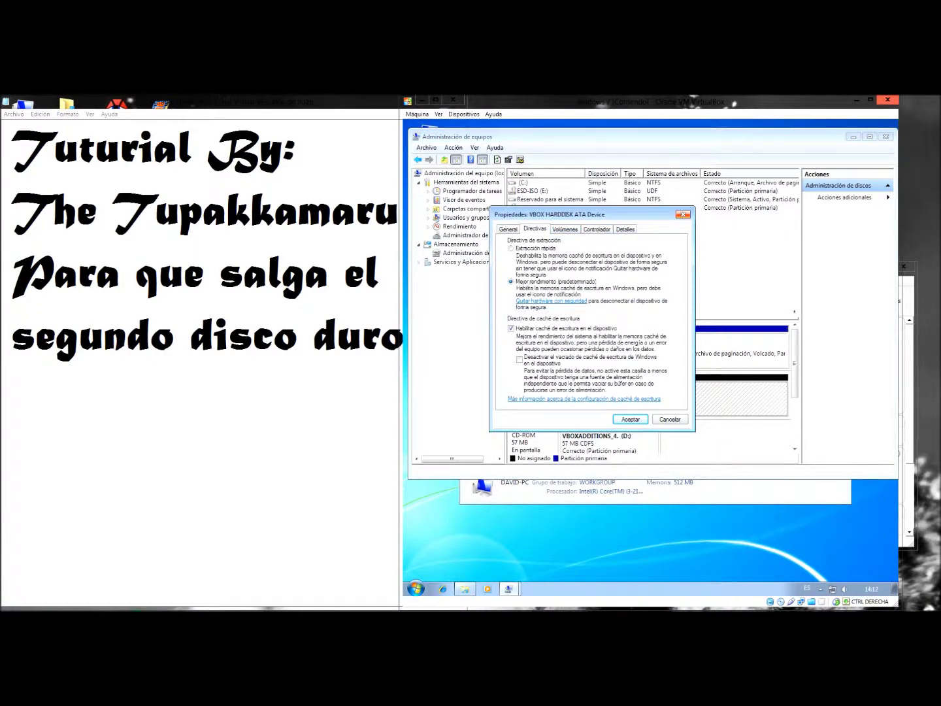
click(683, 214)
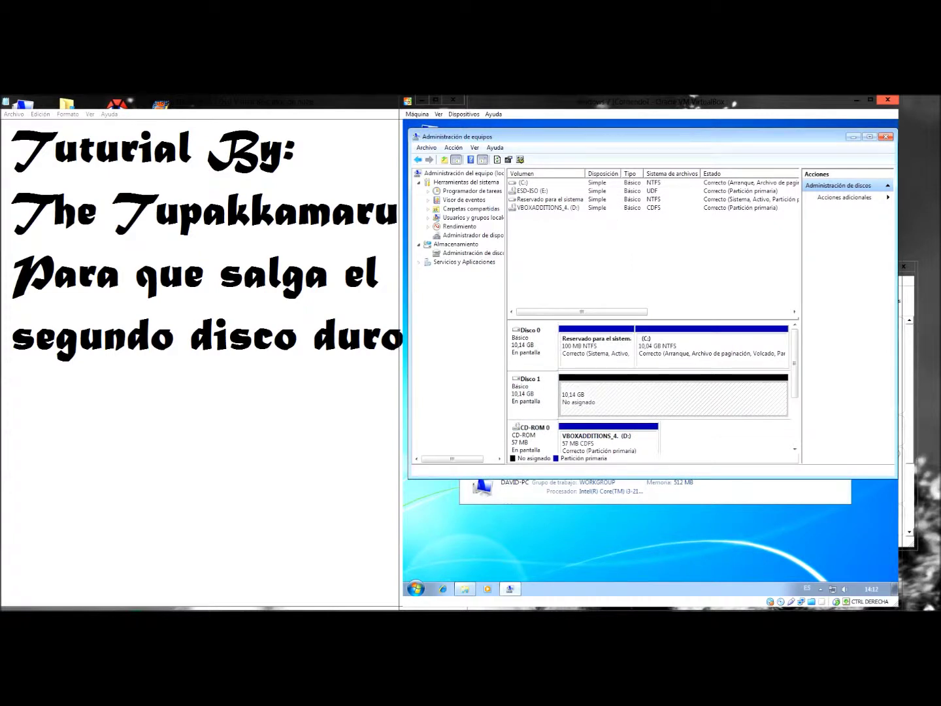
- Set up a new simple volume on Disco 1's unallocated space with a size of 10380 MB and drive letter F
right_click(648, 393)
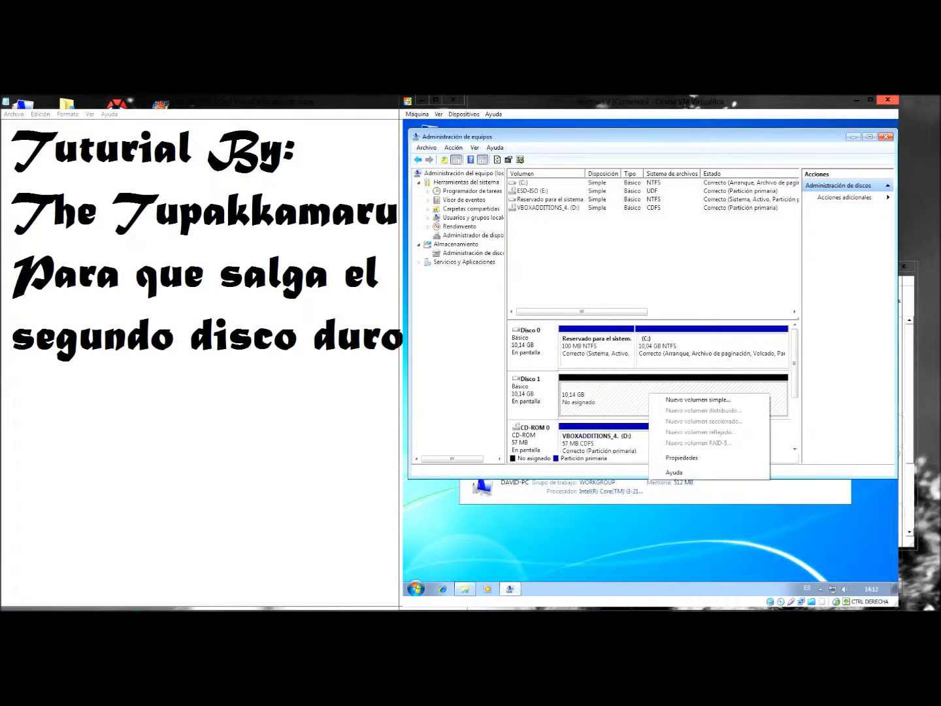
click(698, 399)
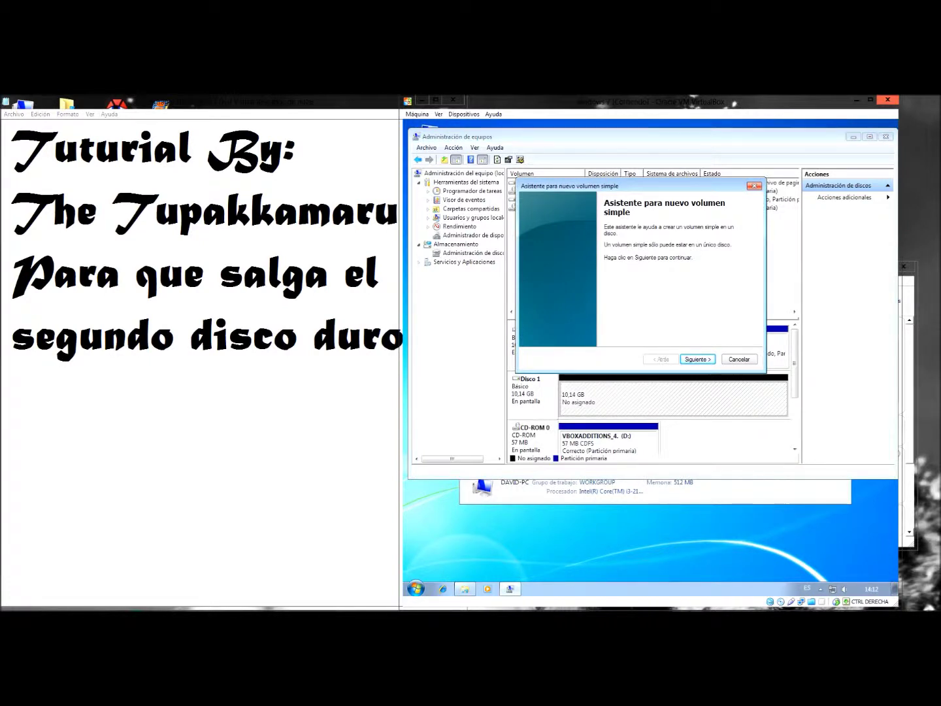
click(698, 360)
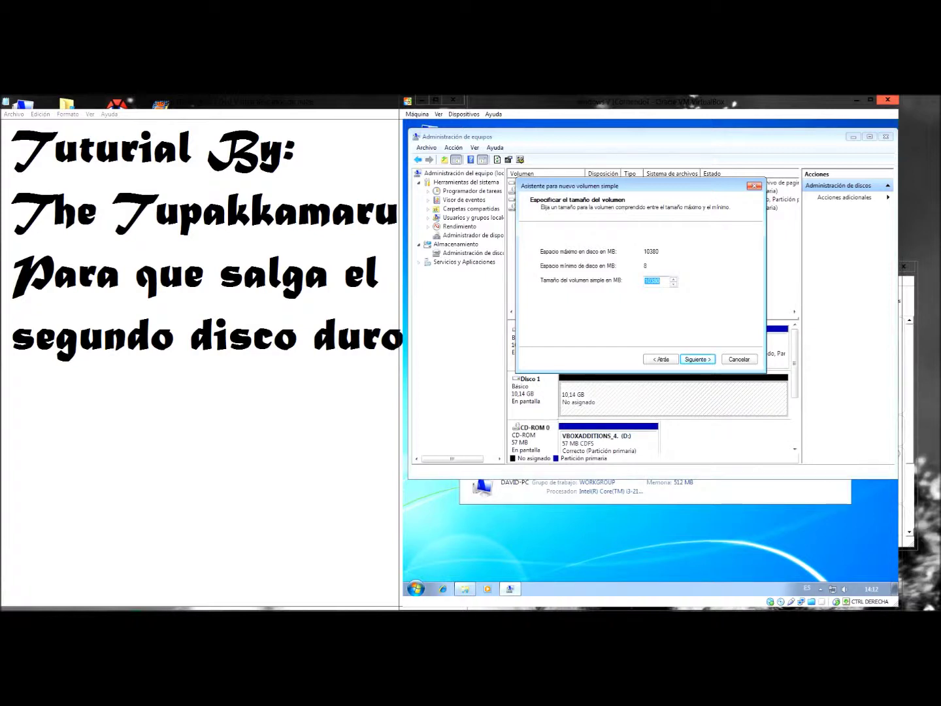
key(Return)
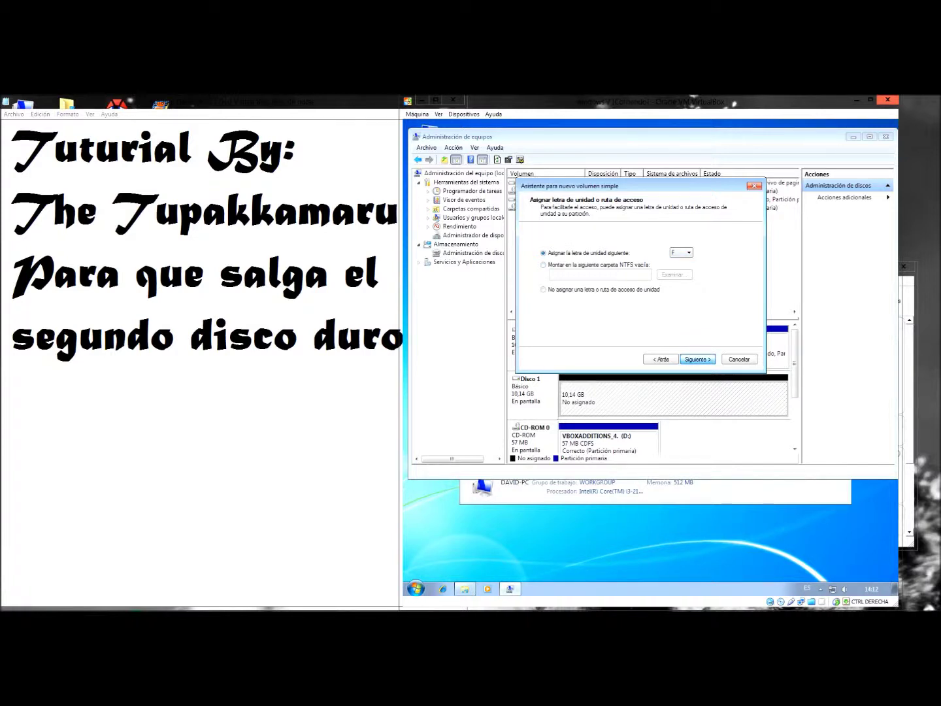
key(Return)
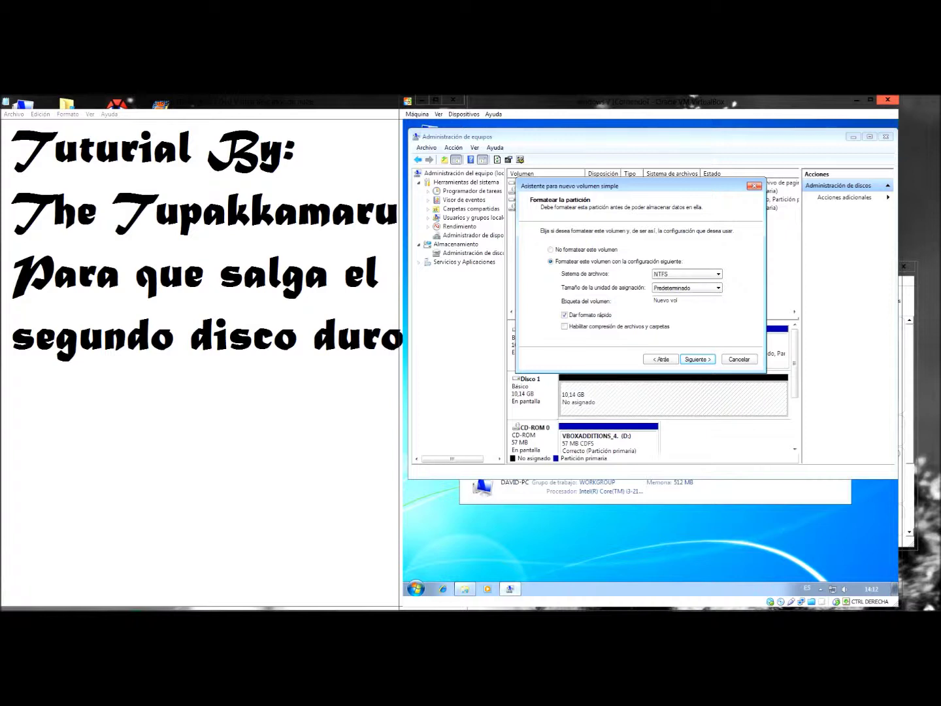
- Set the allocation unit size to 512 with quick NTFS formatting, and finish creating the volume
click(719, 288)
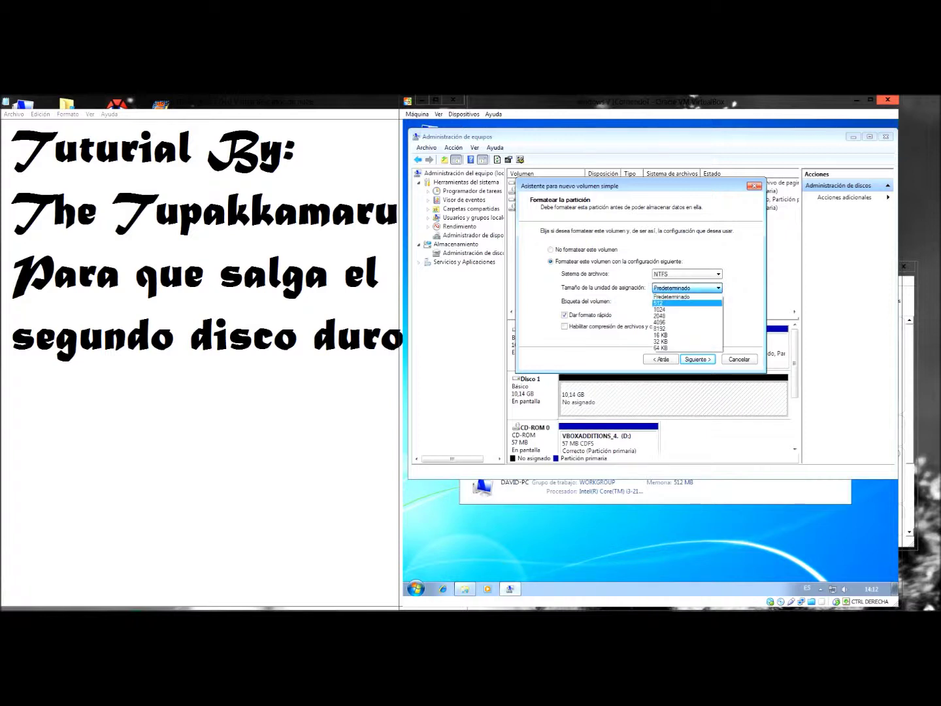
click(688, 304)
click(693, 288)
click(671, 297)
click(686, 288)
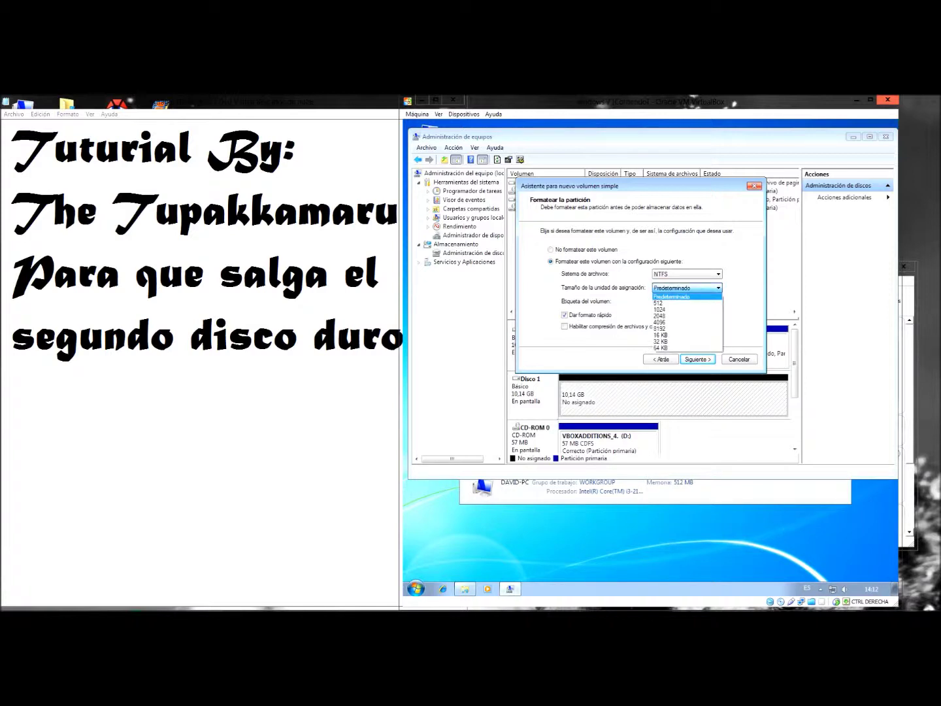
click(659, 303)
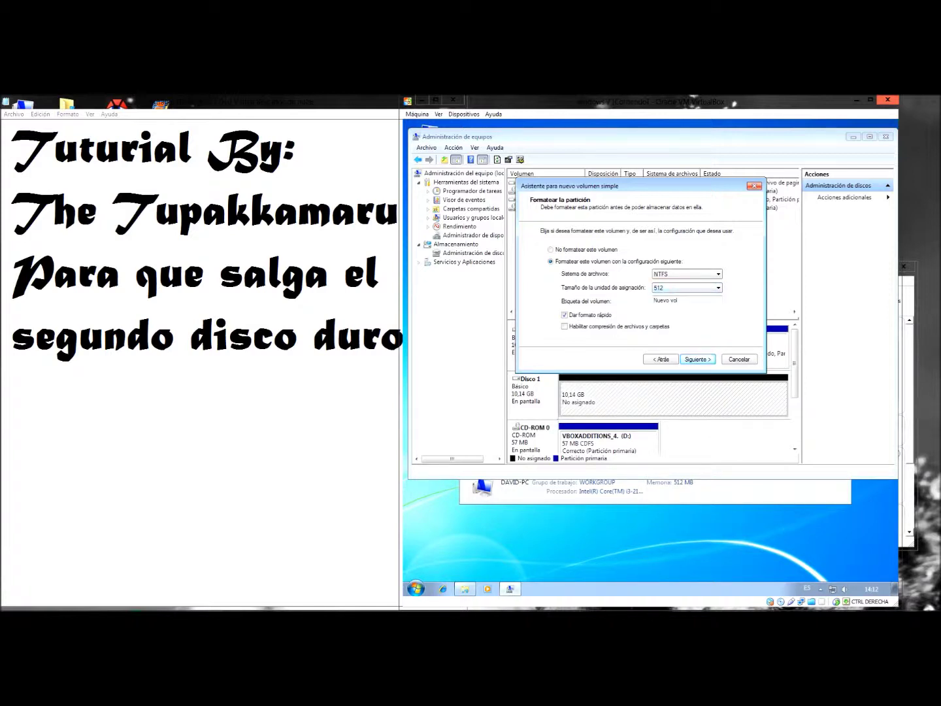
click(697, 359)
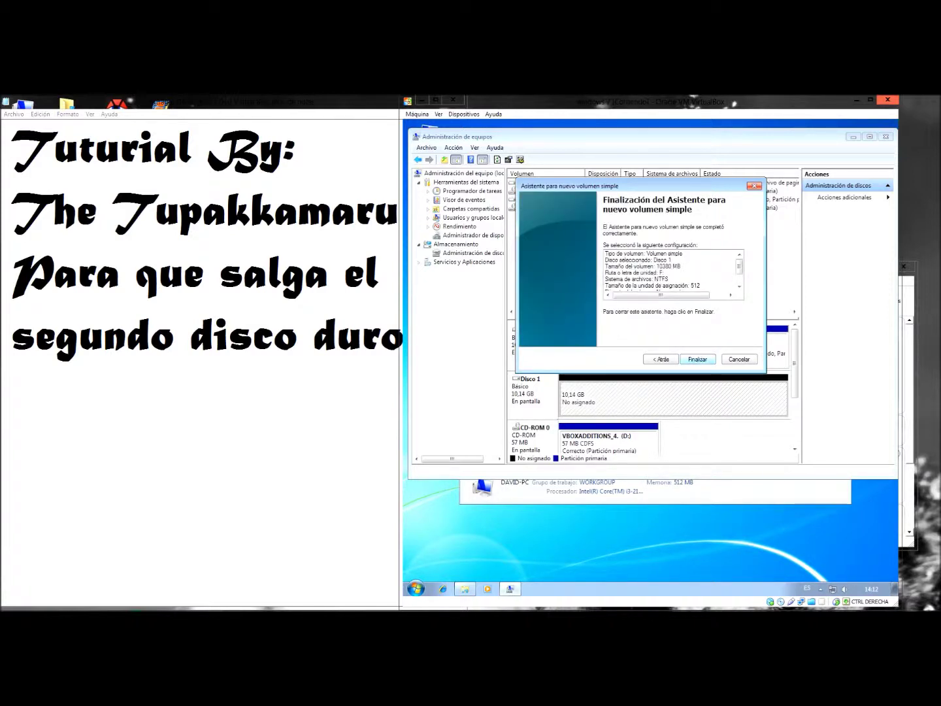
click(698, 358)
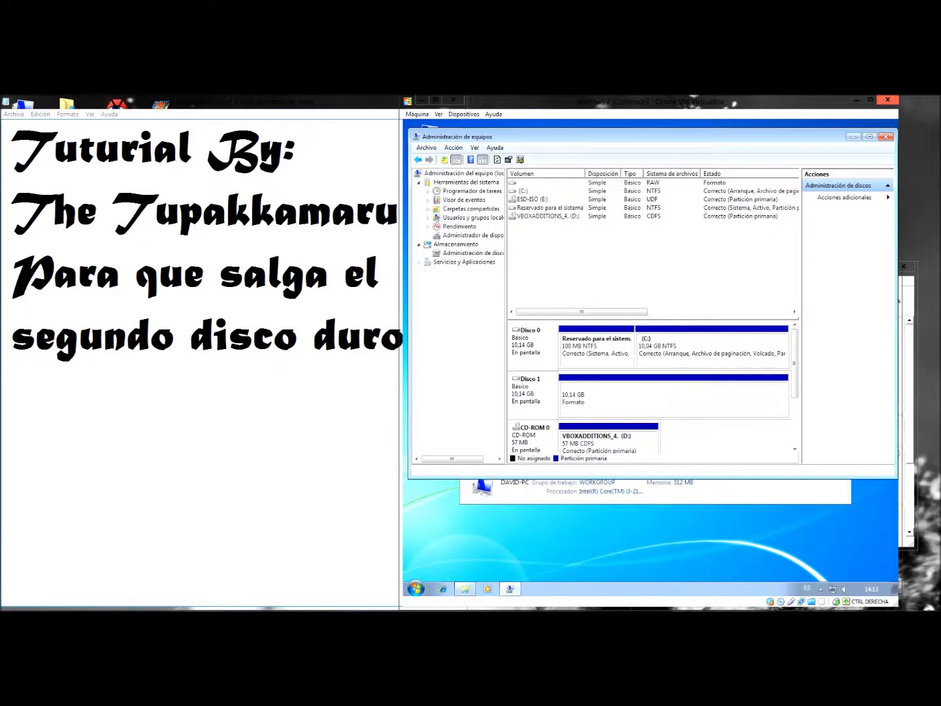
- Close Administración de equipos and refresh the drive list in the Equipo window
text(?)
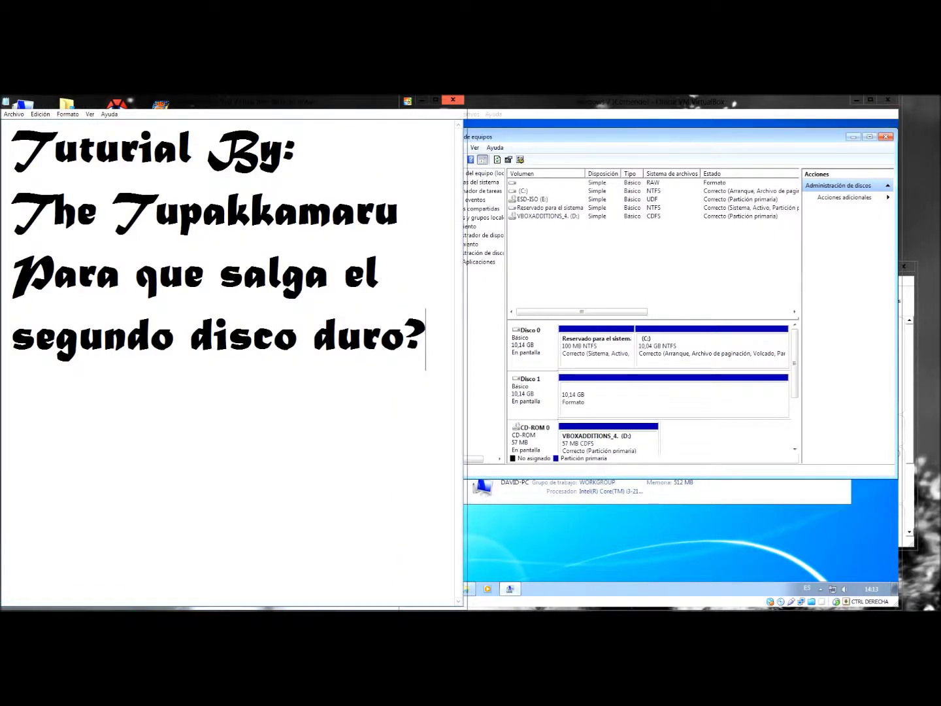
click(673, 397)
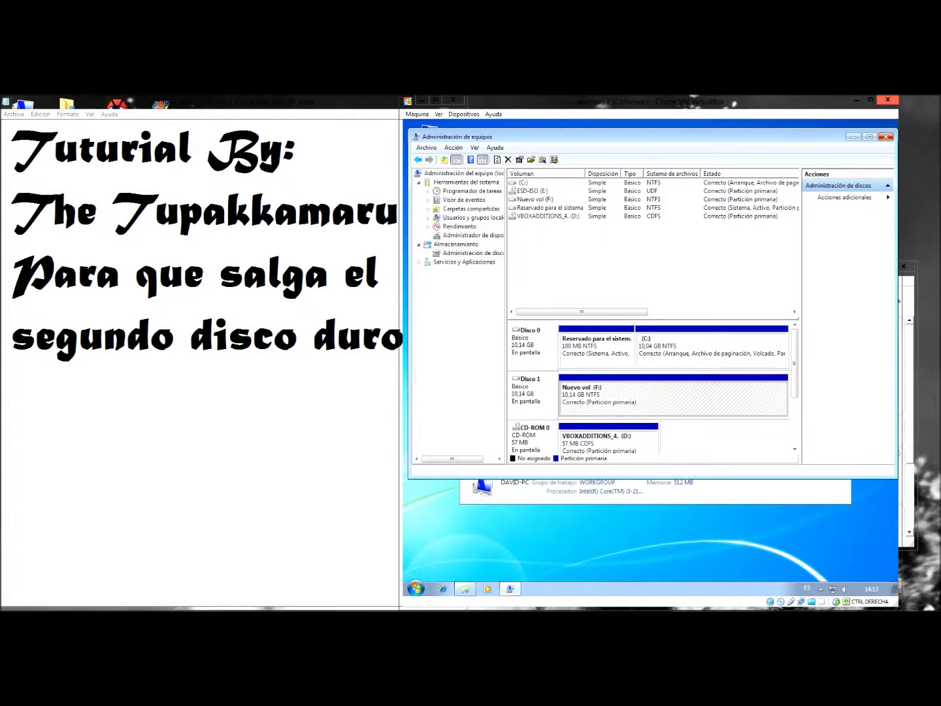
click(886, 137)
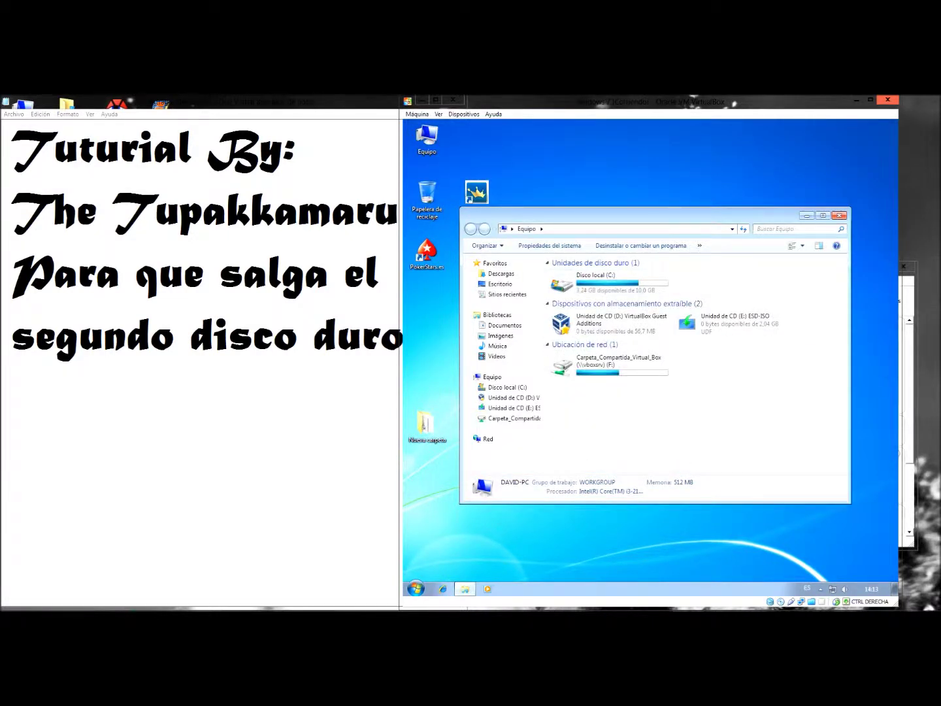
right_click(756, 432)
click(785, 471)
- Add "sige nin Mostrarse?" on a new line below the question in the note
click(273, 339)
click(426, 341)
key(Return)
text(sig)
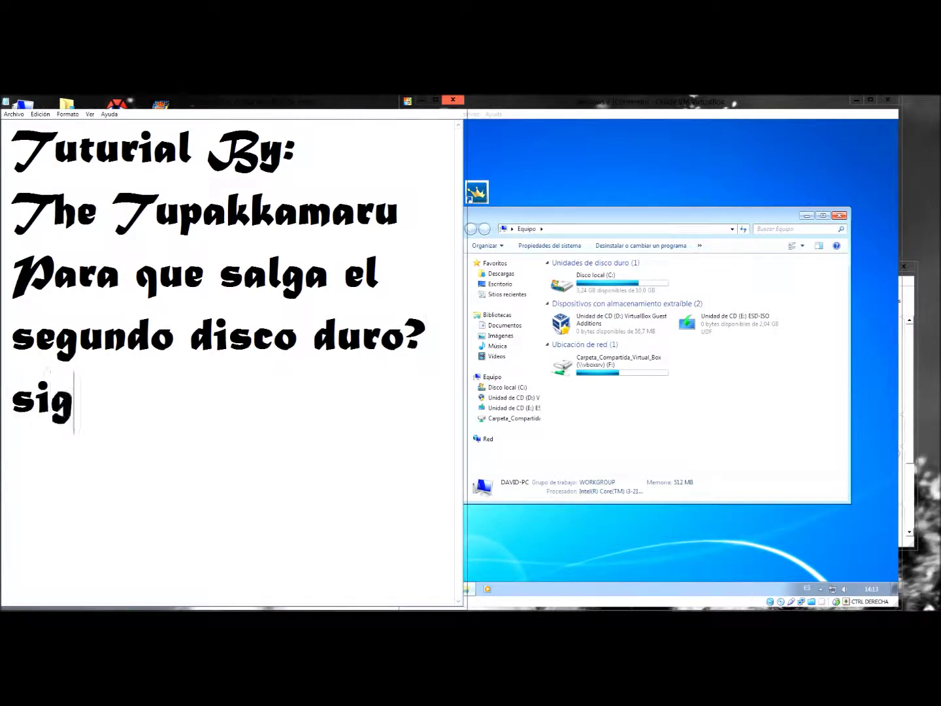
text(e nin )
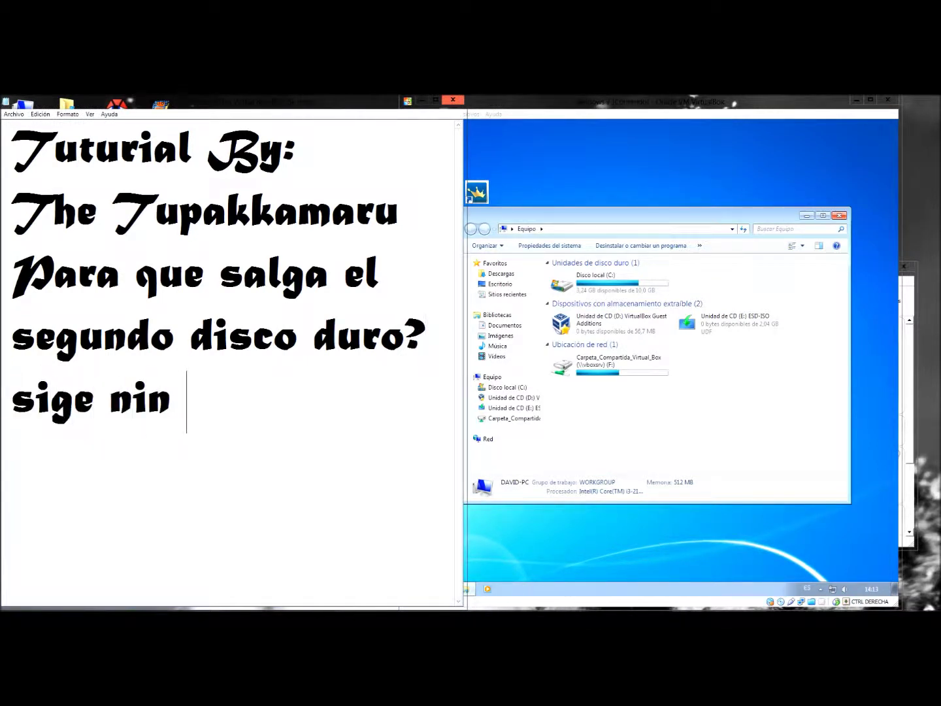
text(Mos)
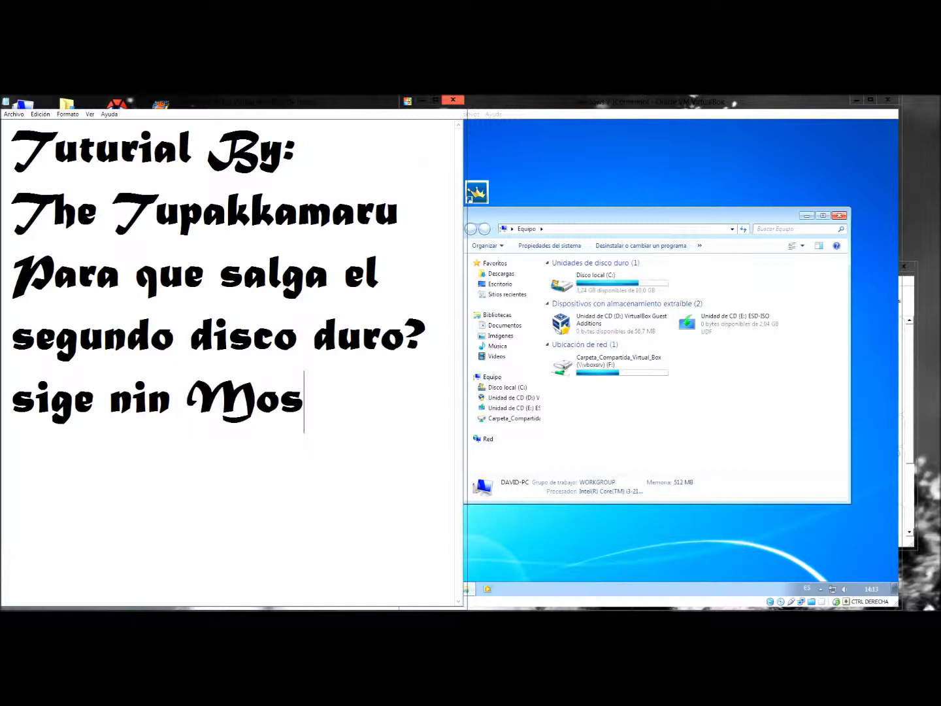
text(trars)
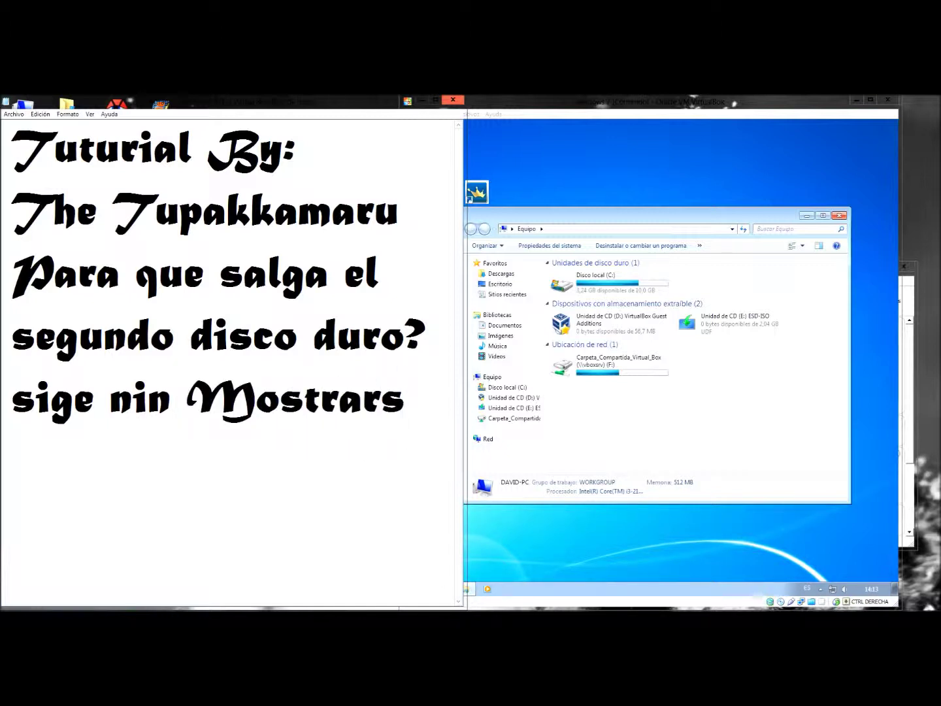
text(e?)
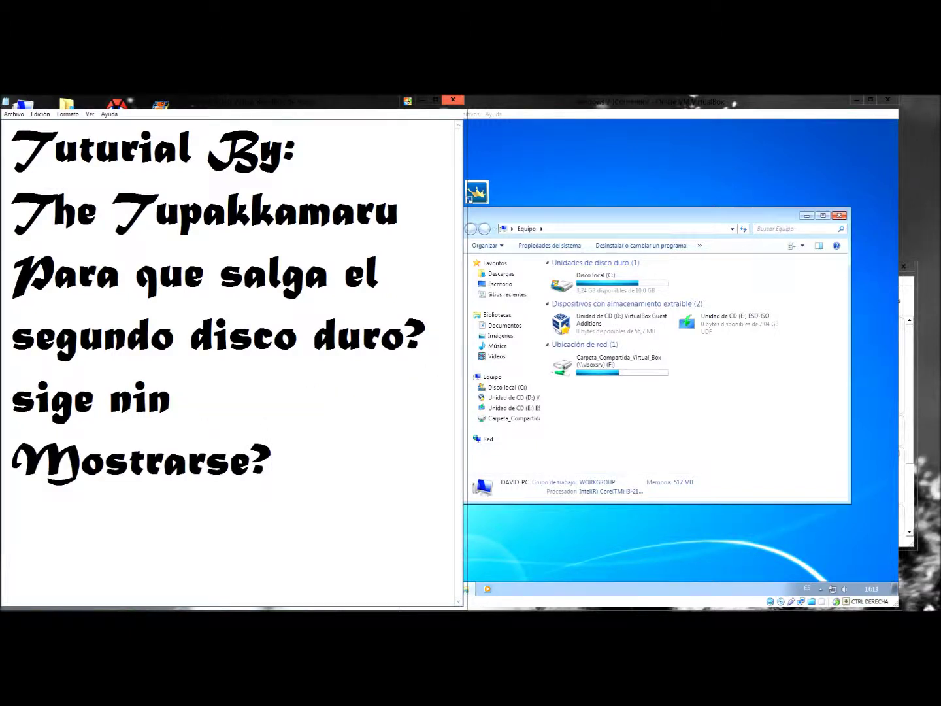
- Close the Equipo window and restart Windows 7 in the virtual machine
click(839, 215)
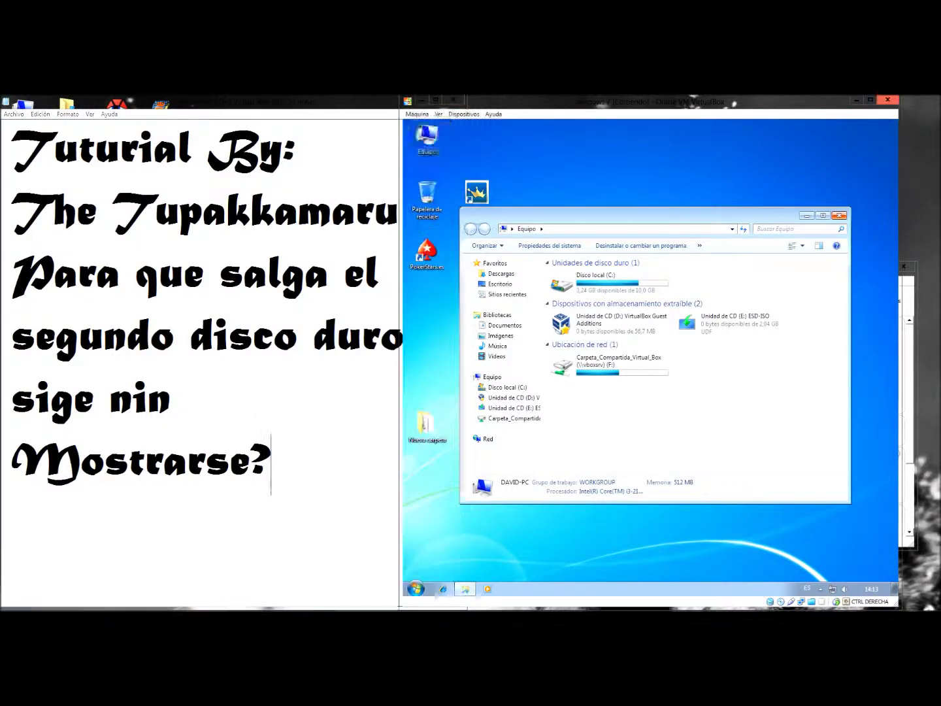
click(839, 215)
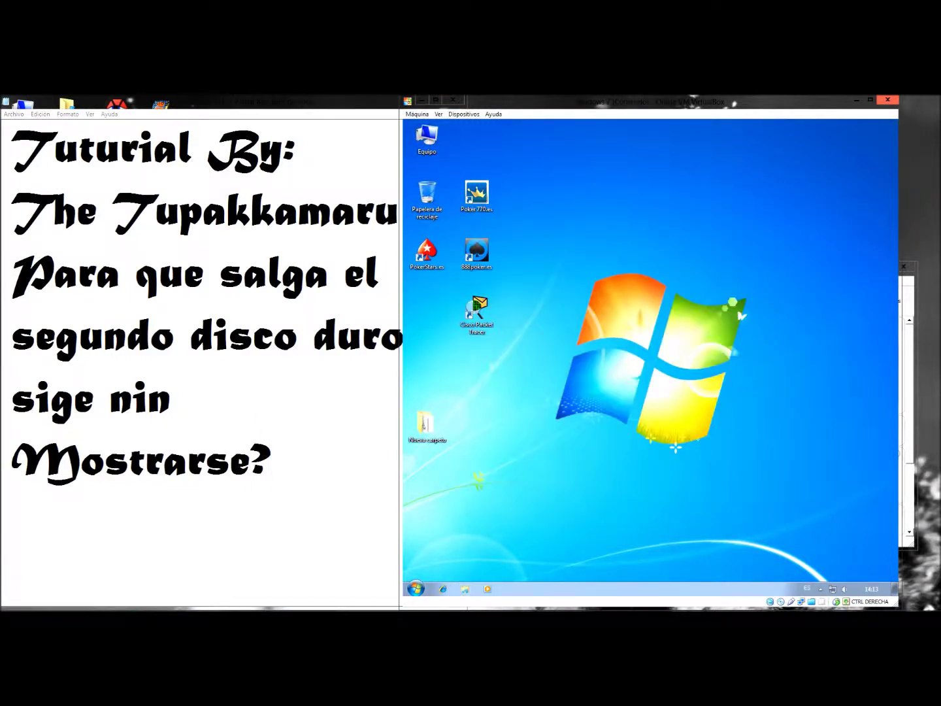
click(415, 589)
click(572, 566)
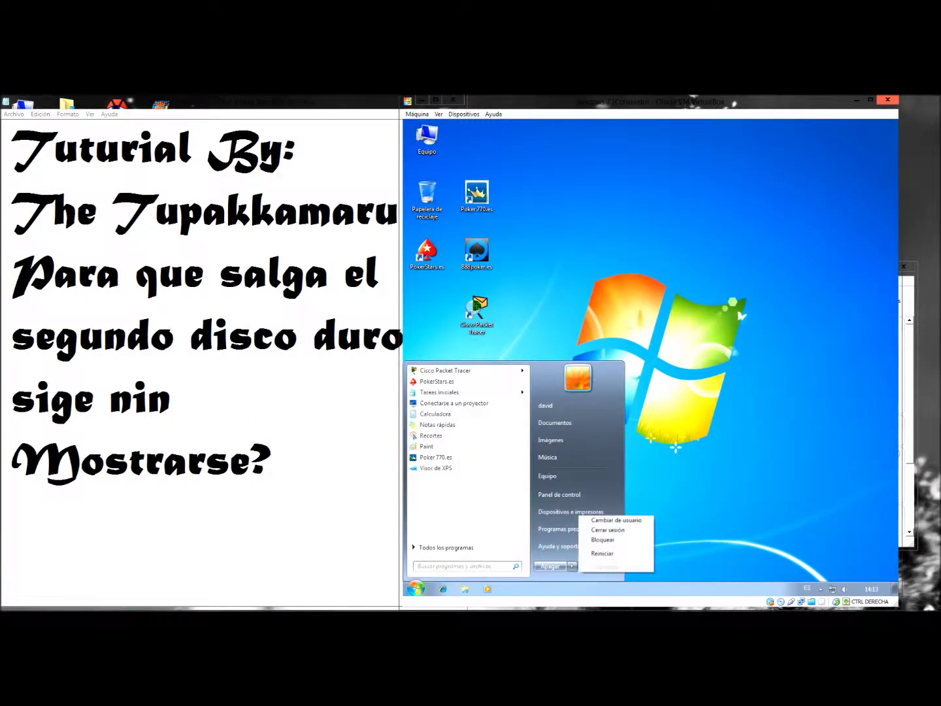
click(602, 554)
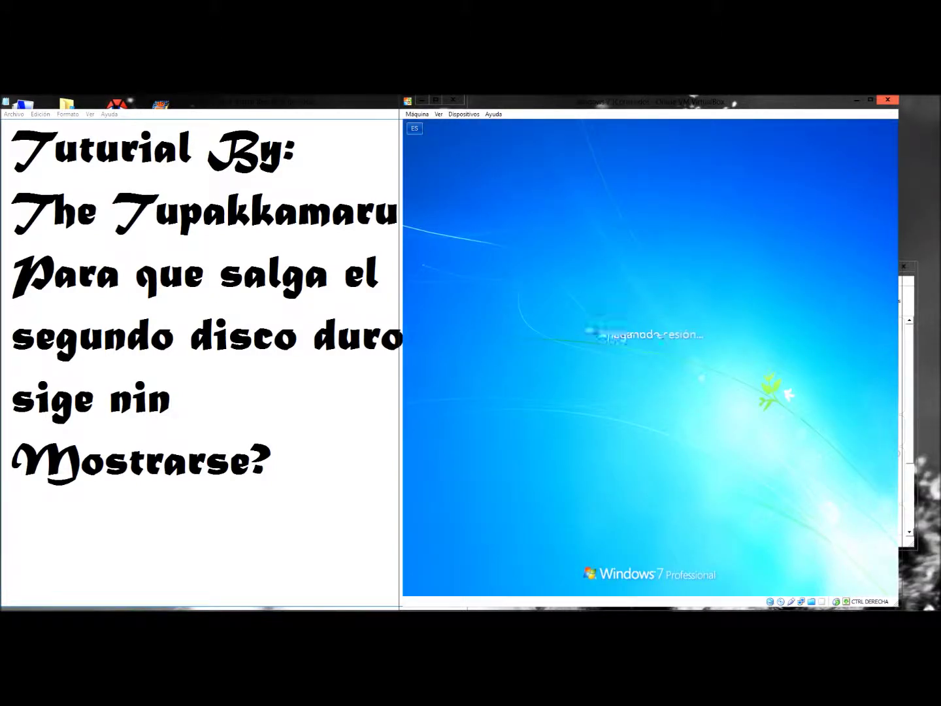
- Delete all note text from "Para que salga el" to "Mostrarse?" and return to the virtual machine
click(270, 464)
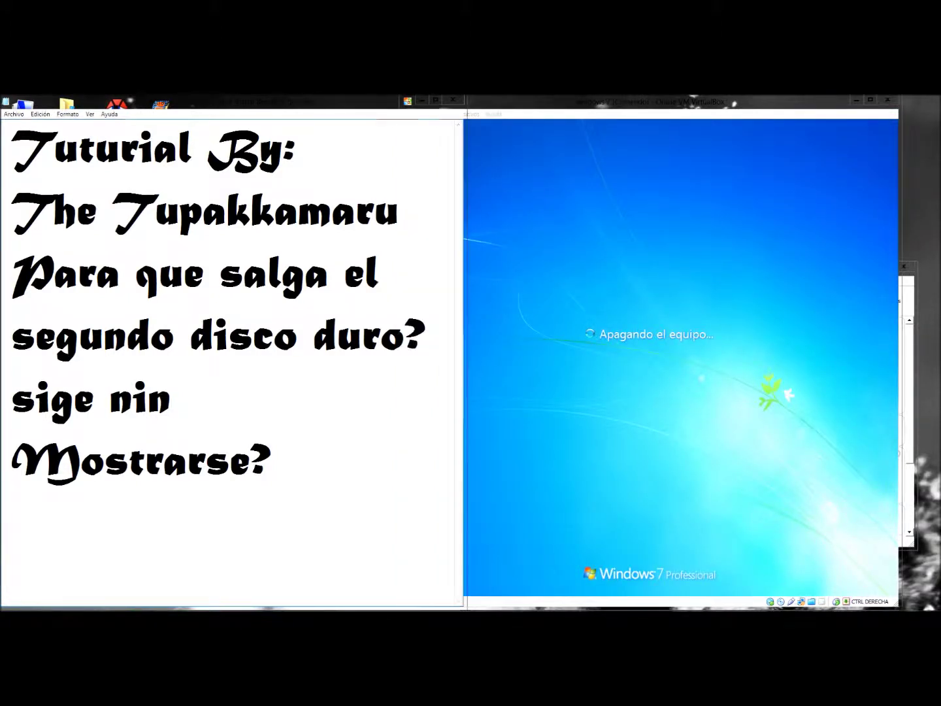
drag(270, 464, 11, 274)
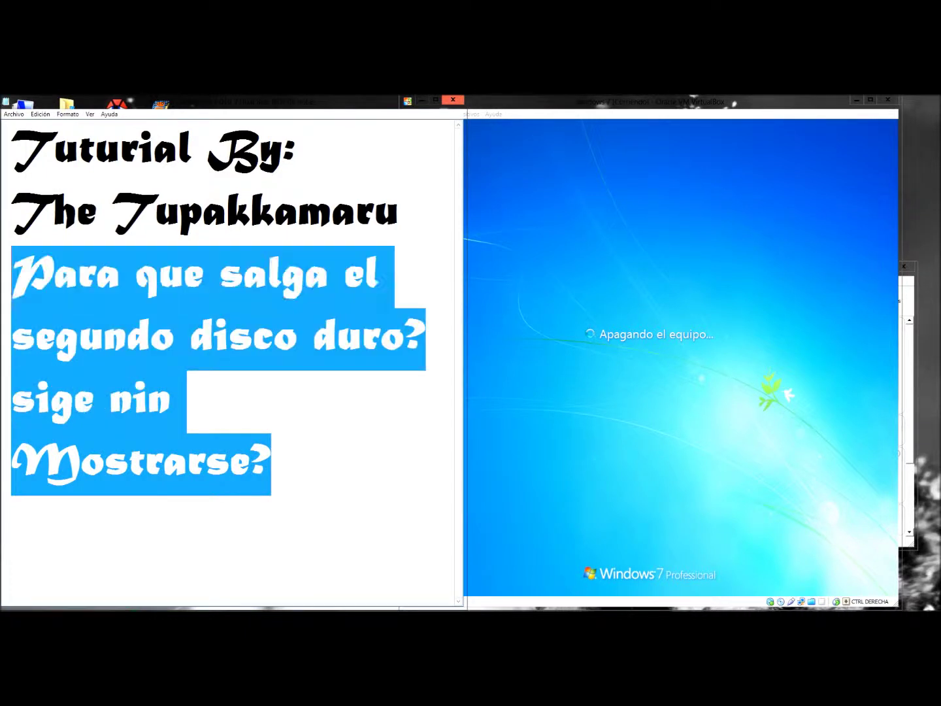
key(BackSpace)
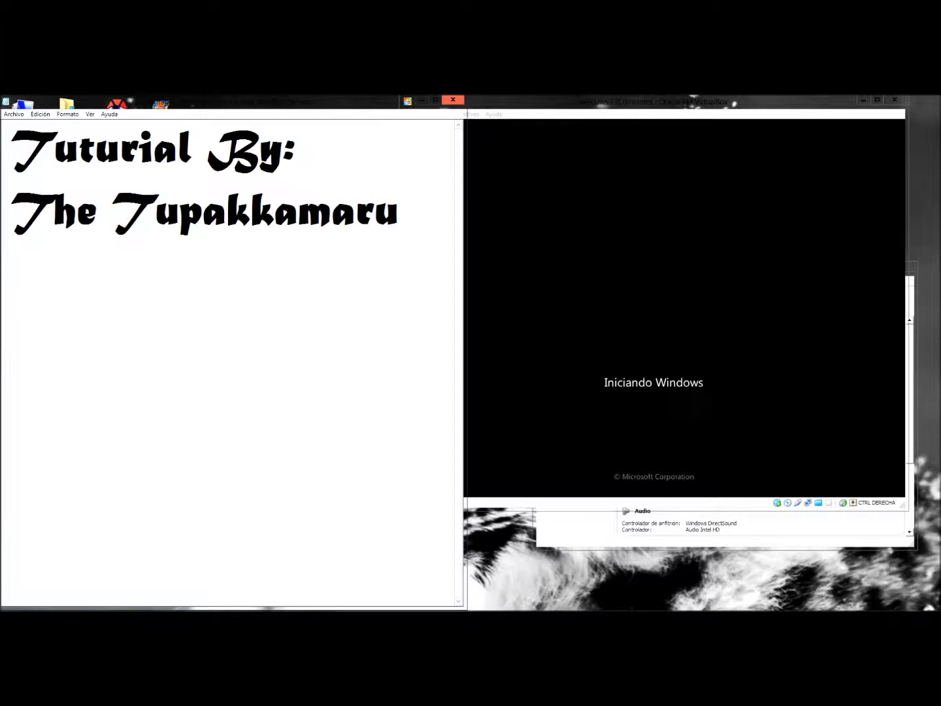
key(alt+Tab)
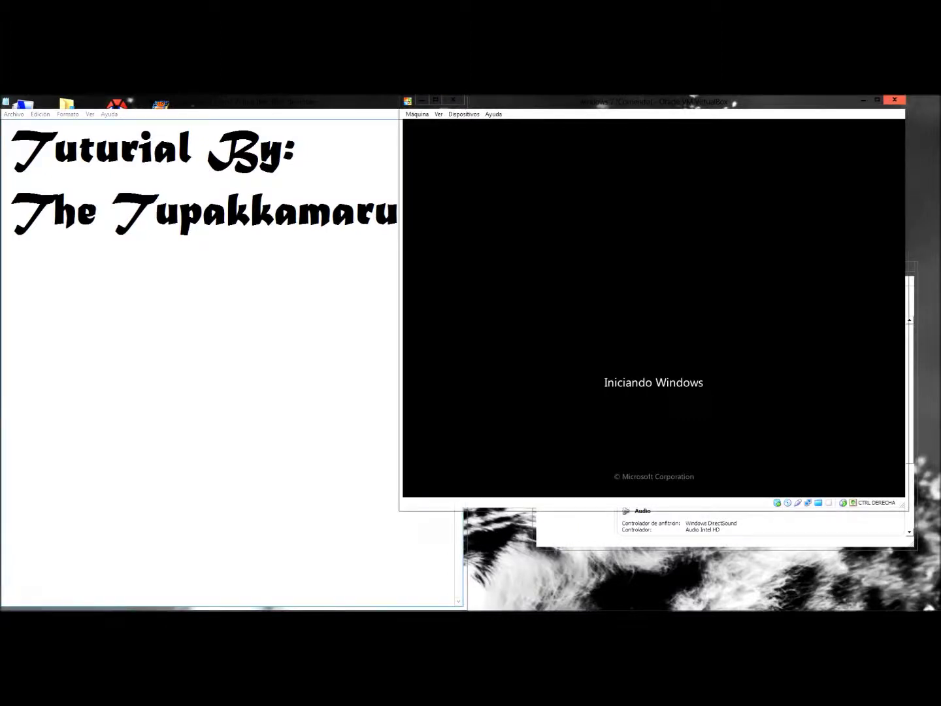